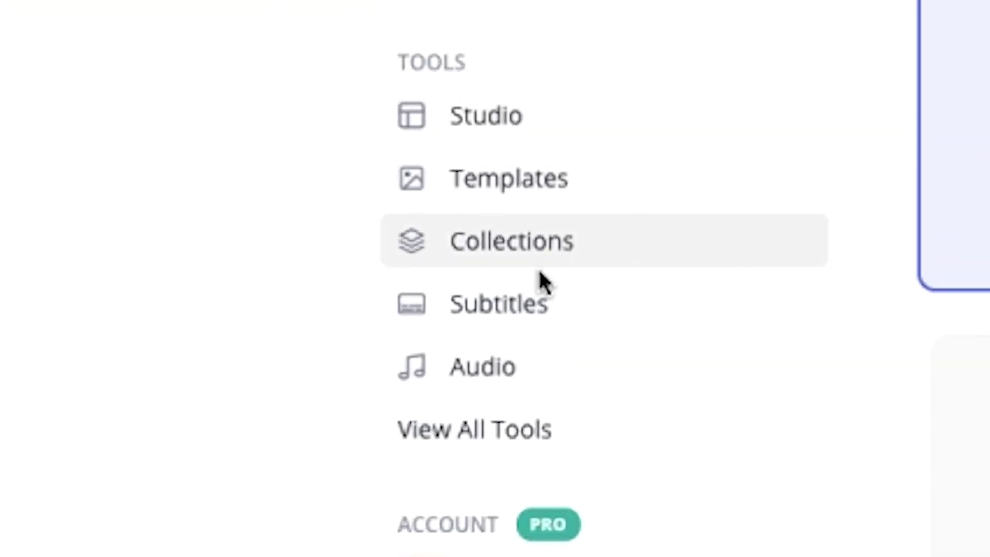
Step: Open the Subtitles tool on the vertical talking-head video
click(565, 320)
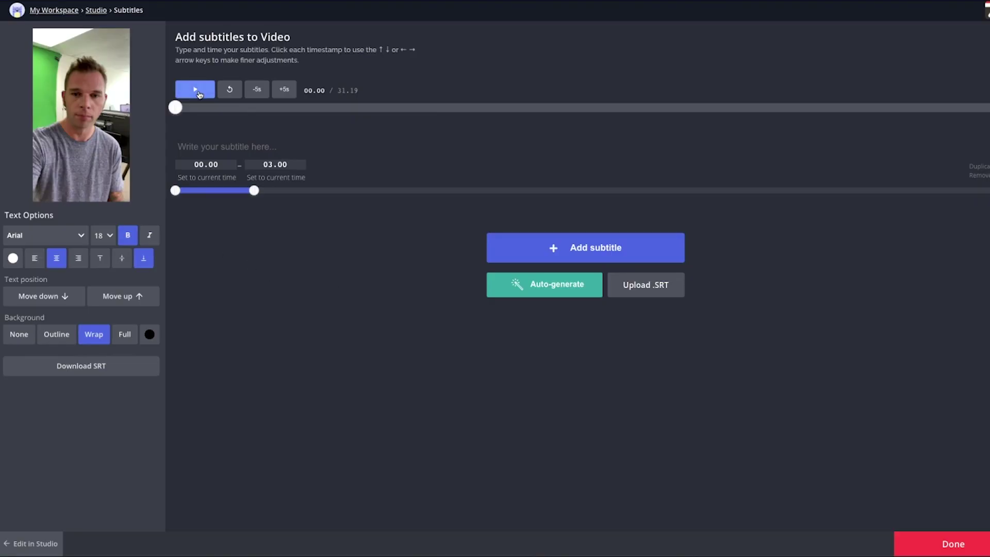
click(195, 90)
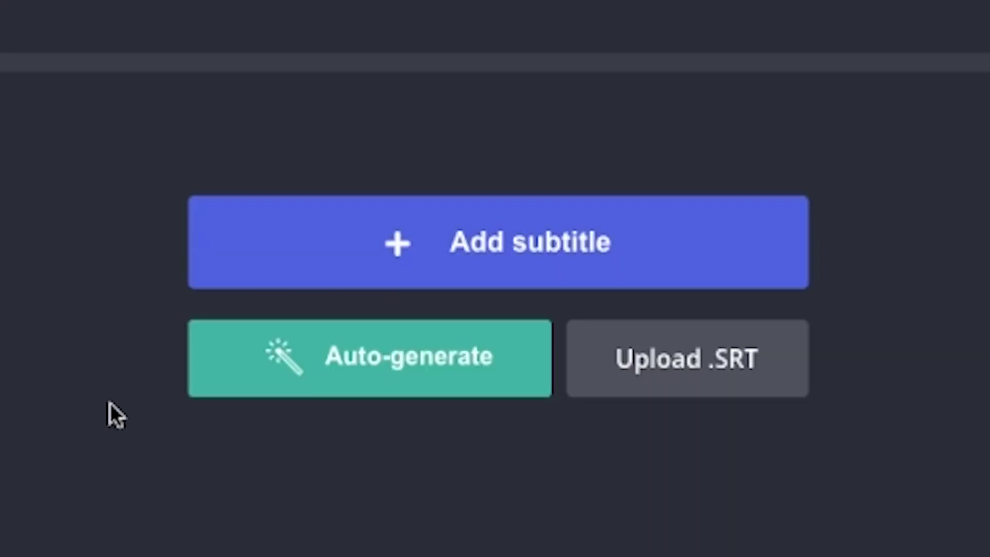
click(461, 398)
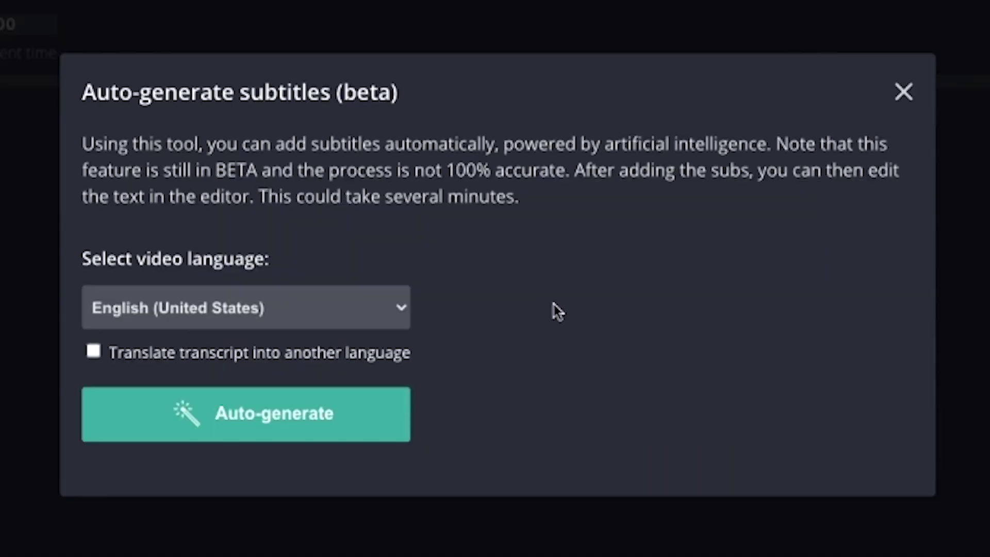
Step: Auto-generate English (United States) subtitles with translation left turned off
click(401, 308)
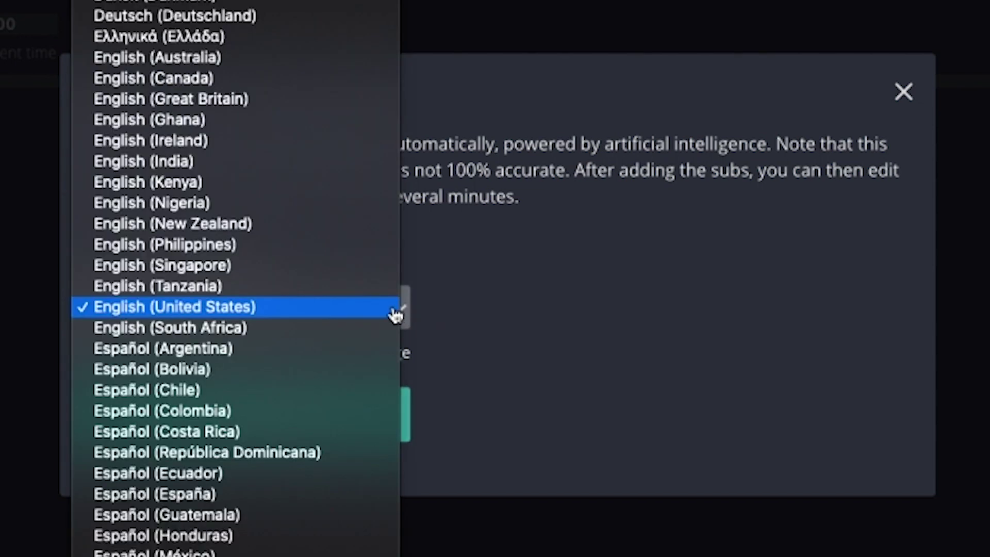
click(396, 312)
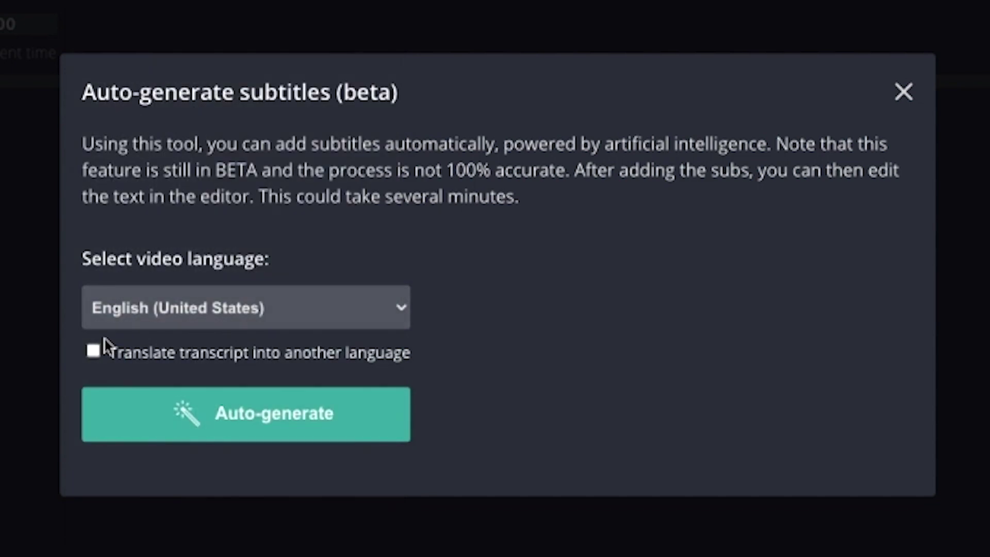
click(94, 352)
click(406, 392)
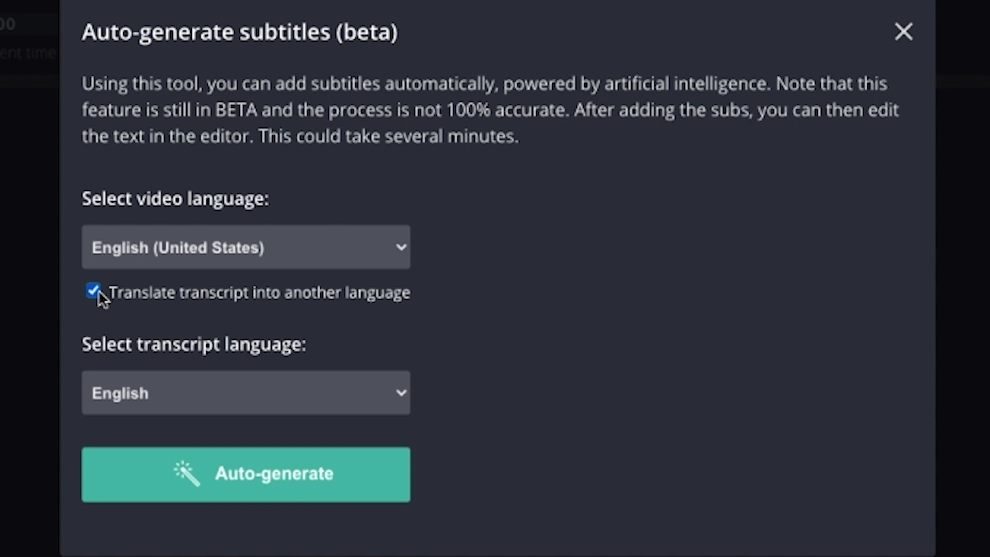
click(93, 293)
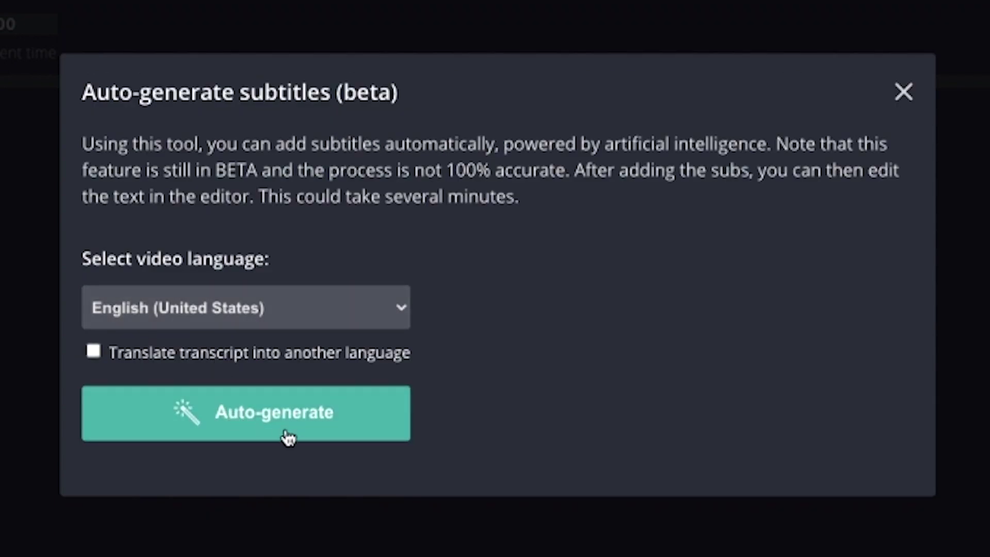
click(330, 432)
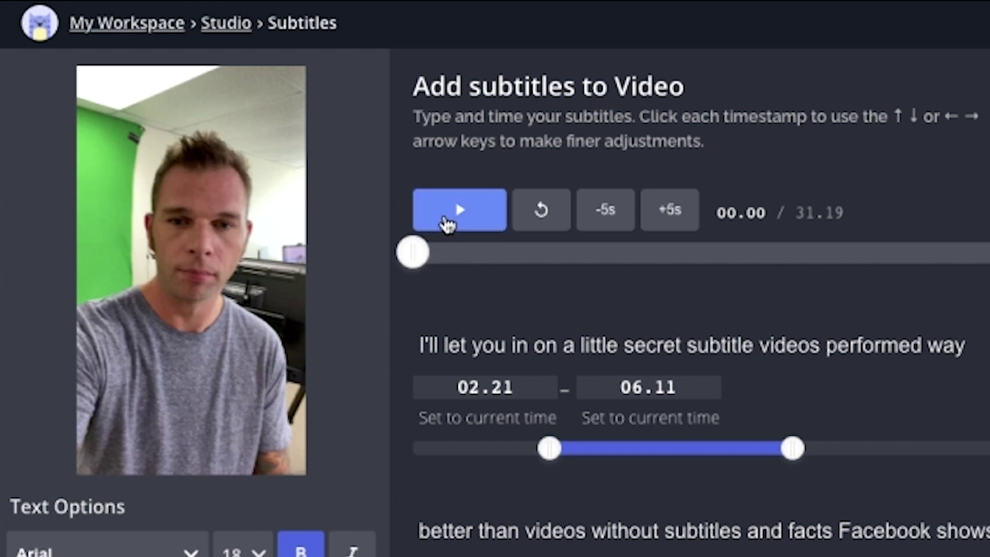
click(456, 213)
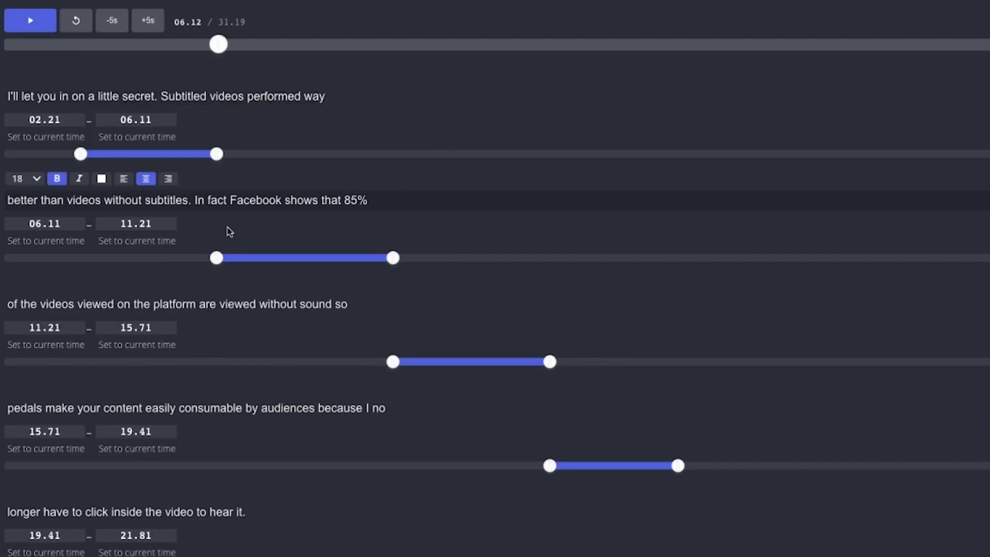
Step: Fix the wording and punctuation of the third and fourth subtitles, then append a blank line
click(216, 304)
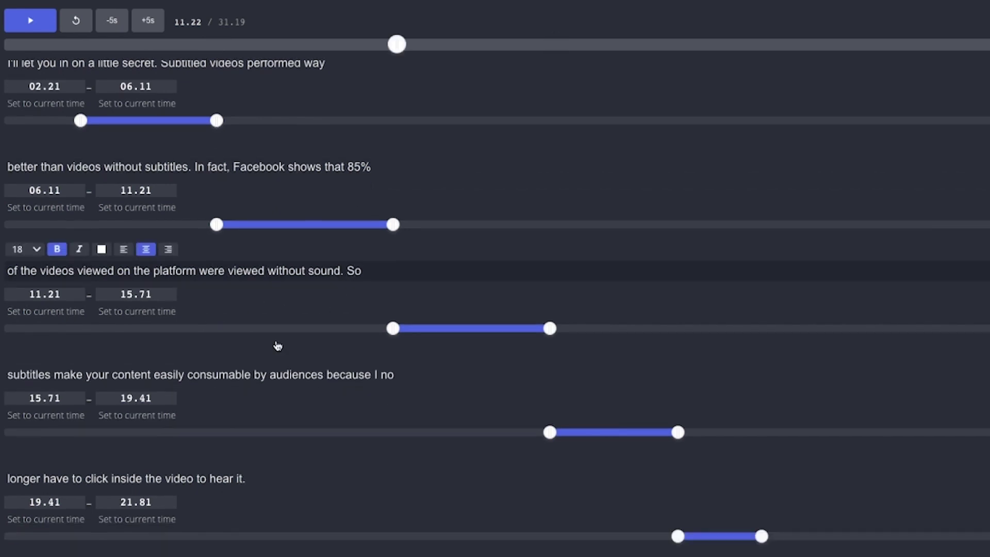
click(217, 401)
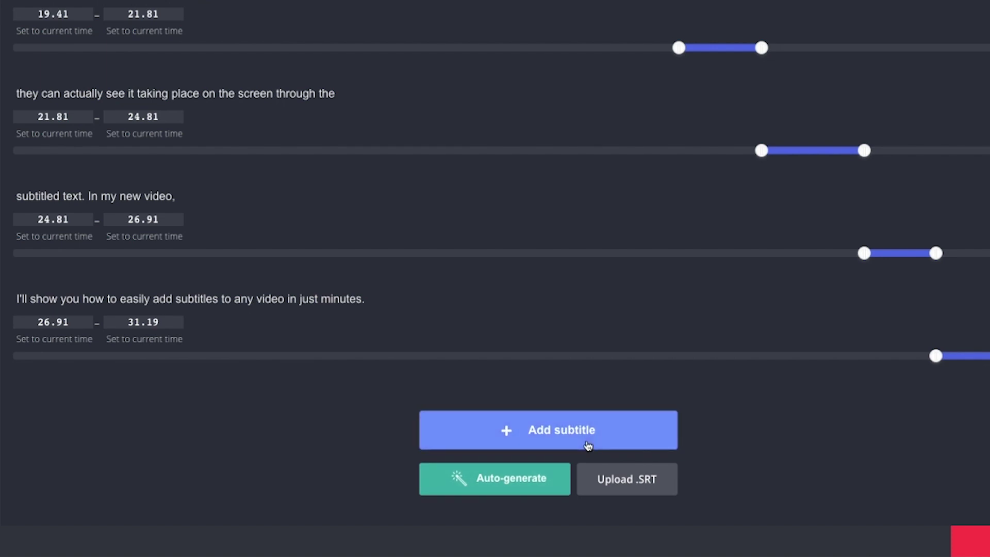
click(586, 446)
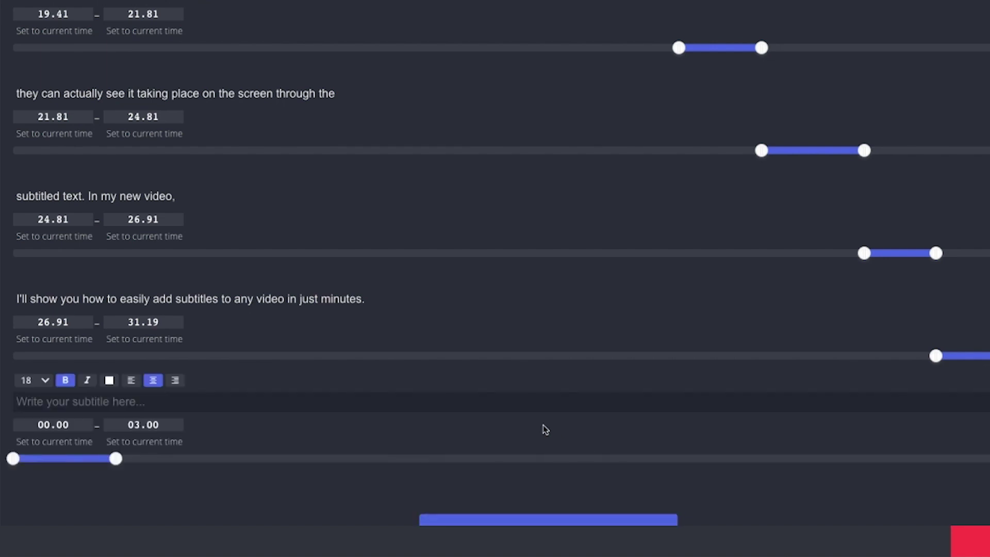
Step: Add a 'Shhhh...' caption at 00.83–02.21 and delete the extra subtitle row
click(226, 407)
text(S)
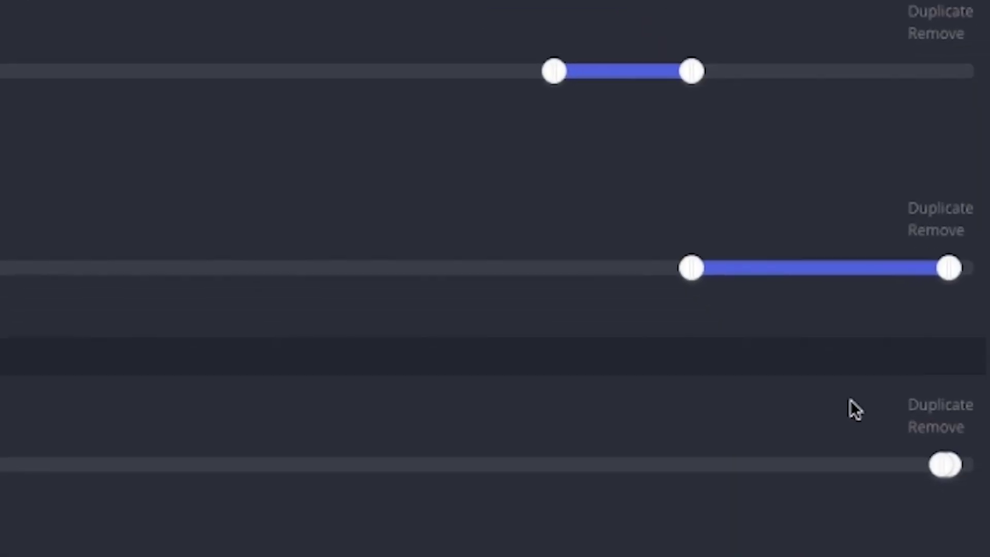
click(936, 427)
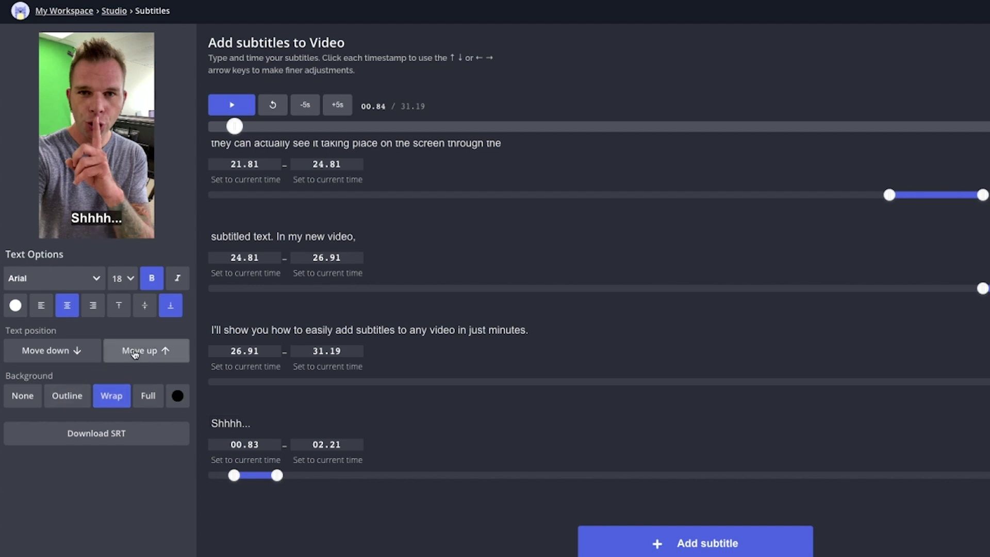
Step: Browse the subtitle fonts, then give the captions a full black background band
click(96, 278)
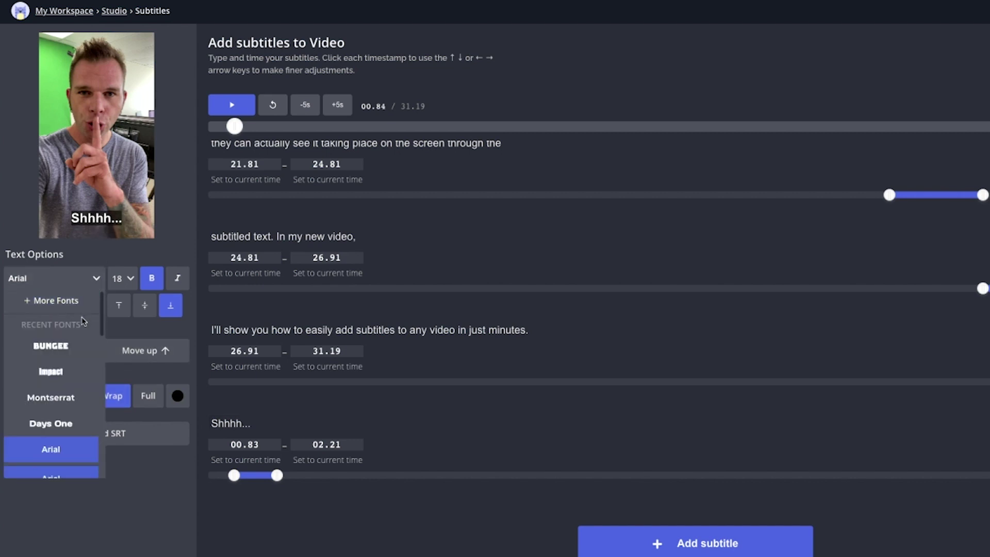
click(147, 395)
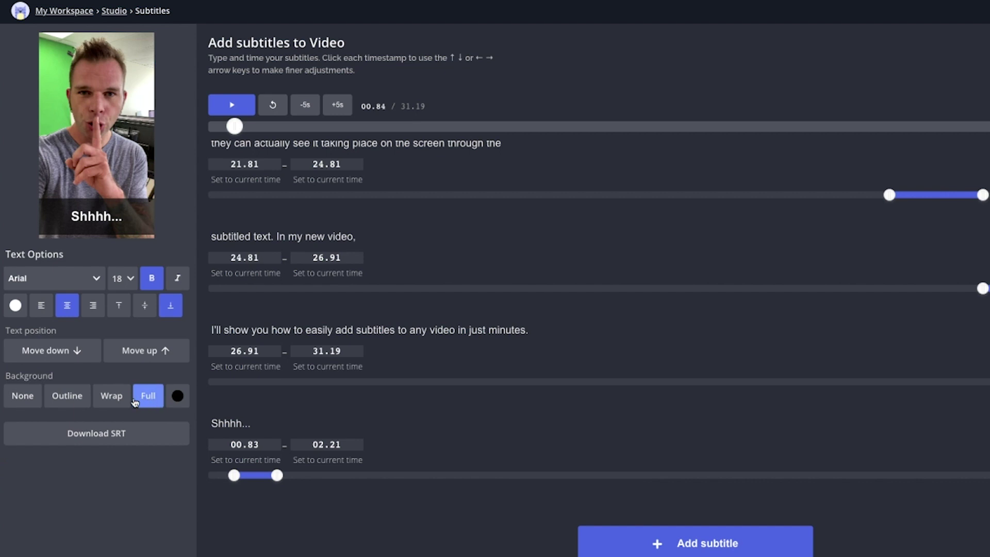
click(178, 397)
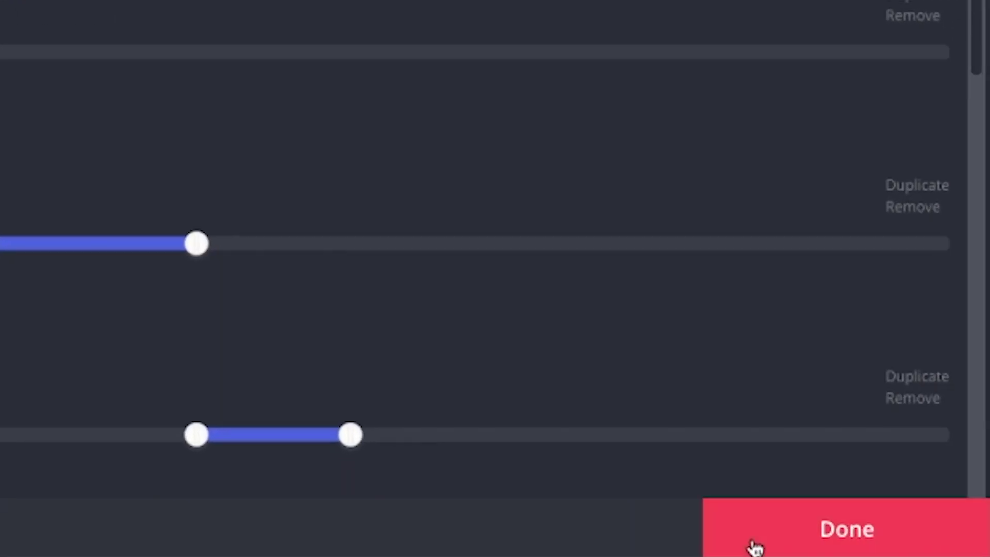
Step: Leave the subtitle editor and scrub the studio preview back to the 'Shhhh...' caption
click(890, 545)
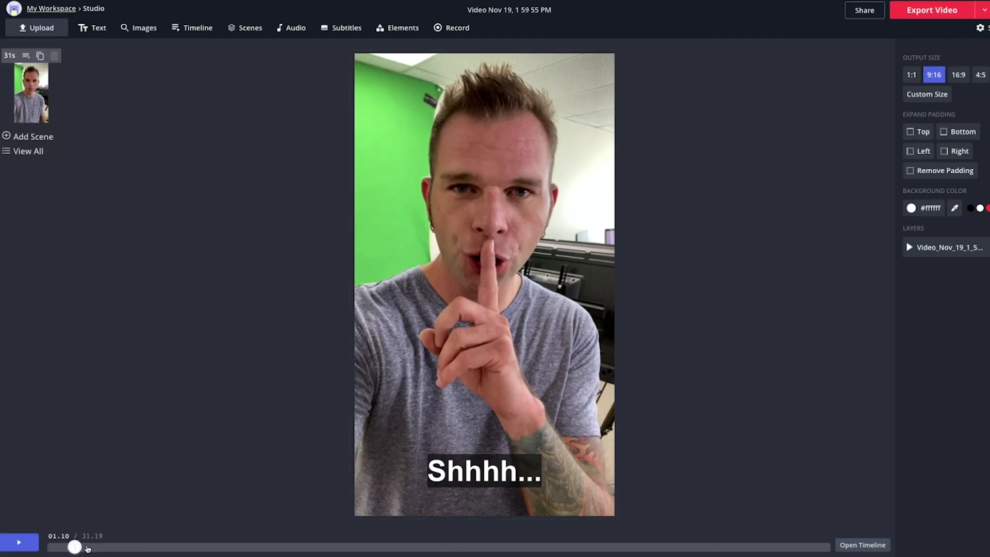
drag(85, 548, 112, 550)
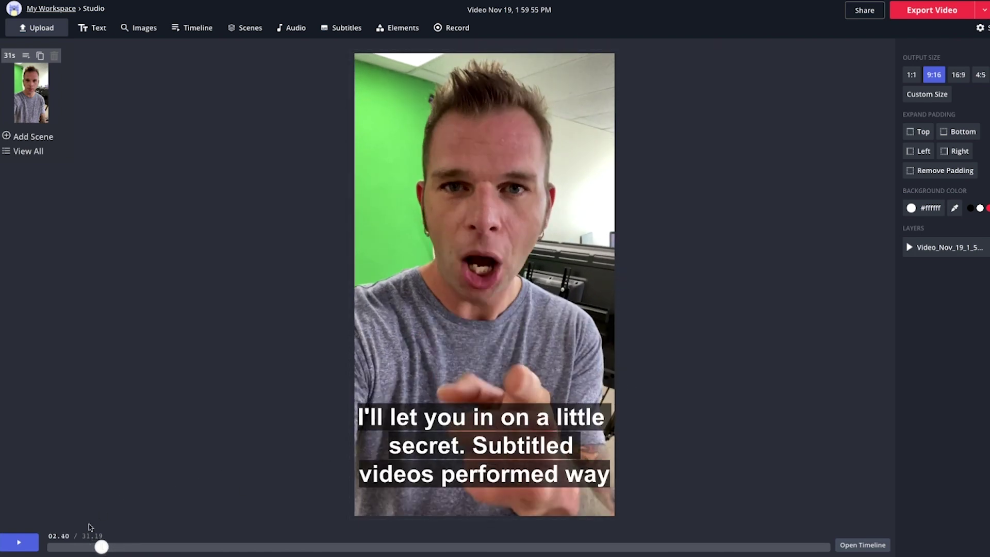
click(76, 549)
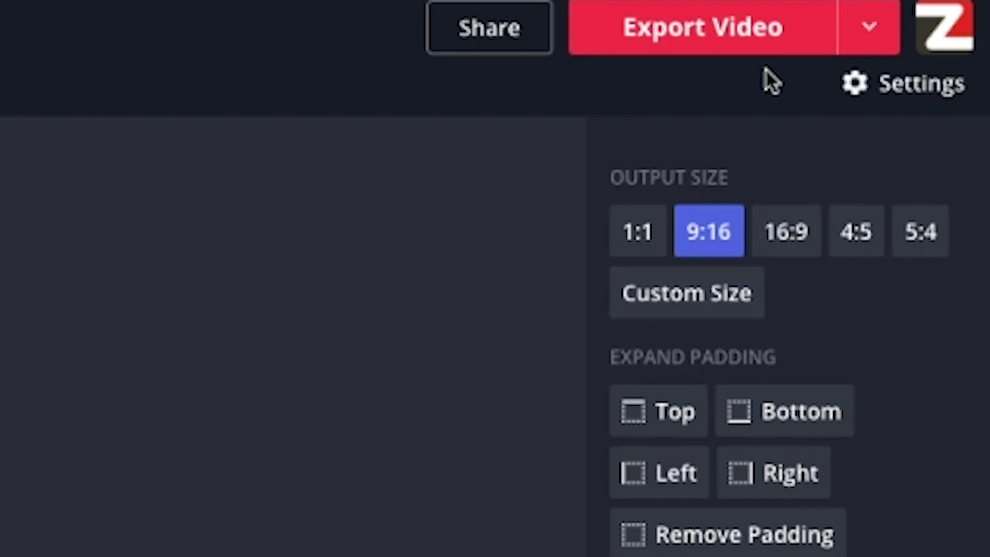
Step: Start a watermark-free export of the captioned vertical video
click(773, 46)
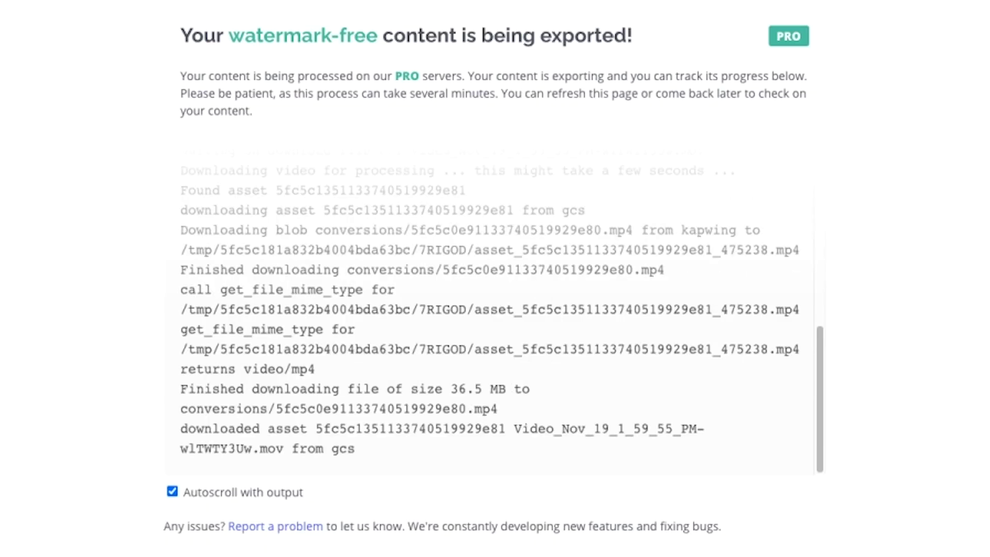